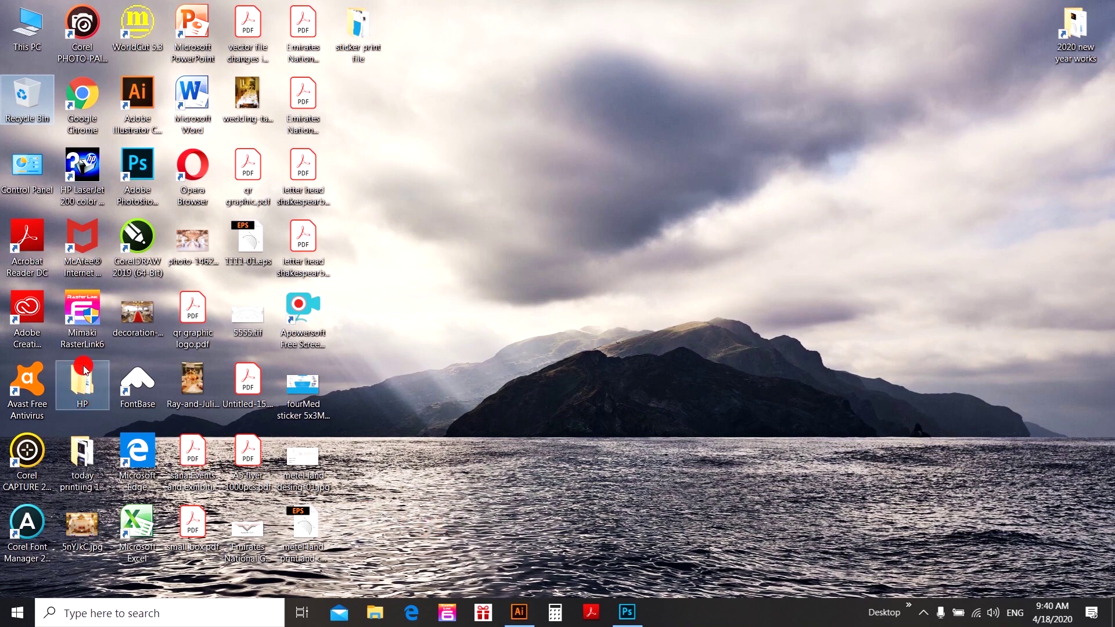
Step: Launch Mimaki RasterLink6 from the desktop and maximize its window
{"action": "left_click", "coordinate": [80, 331]}
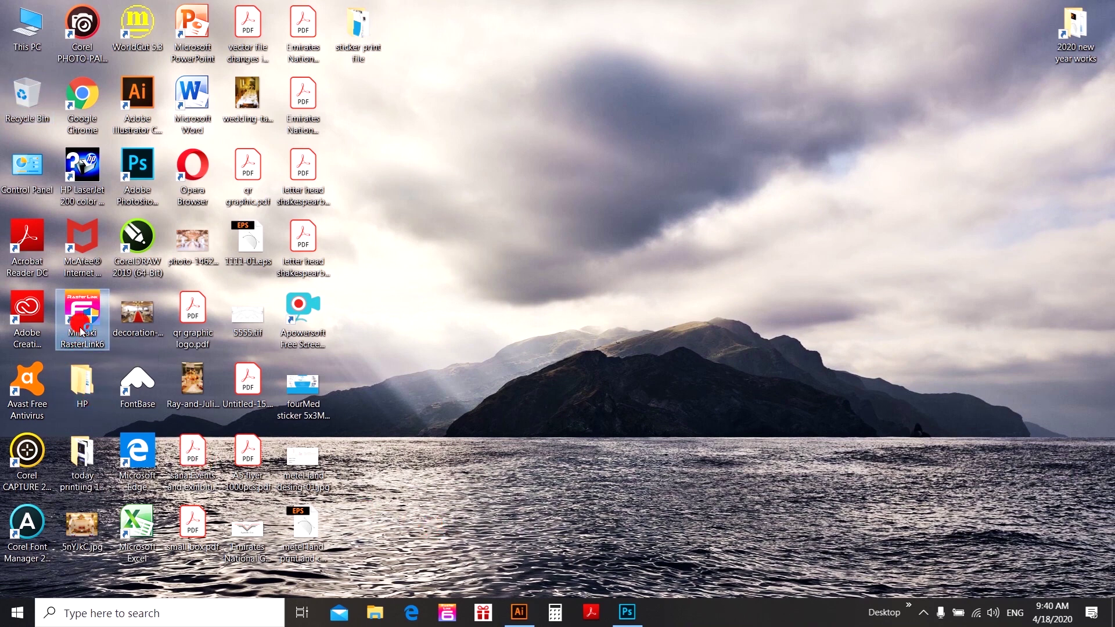
{"action": "left_click", "coordinate": [490, 398]}
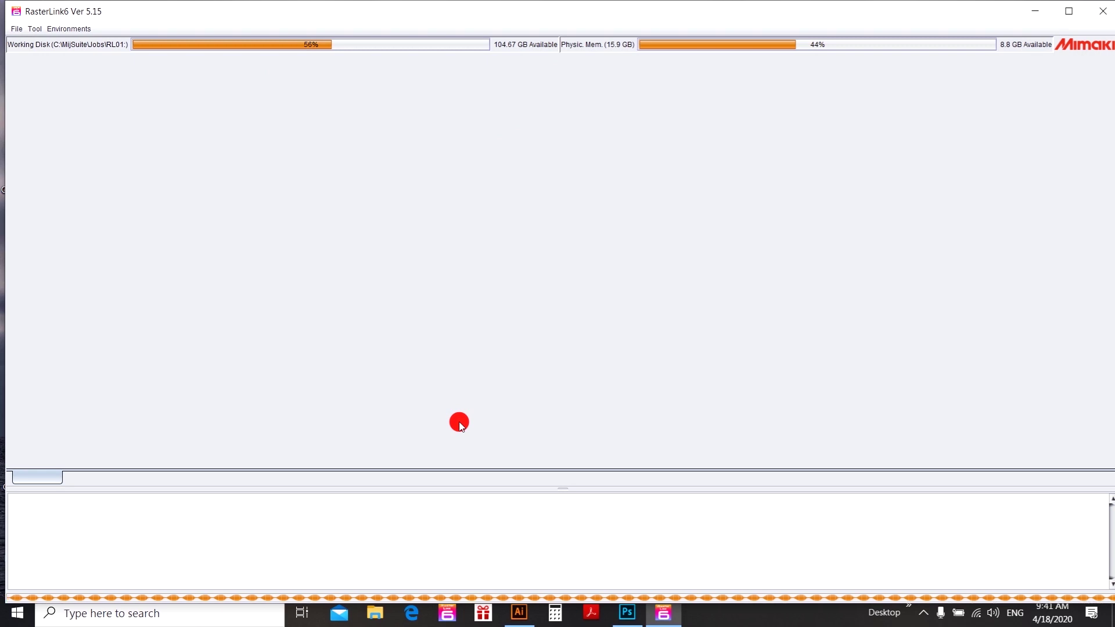
{"action": "scroll", "coordinate": [539, 393], "scroll_direction": "down", "scroll_amount": 10}
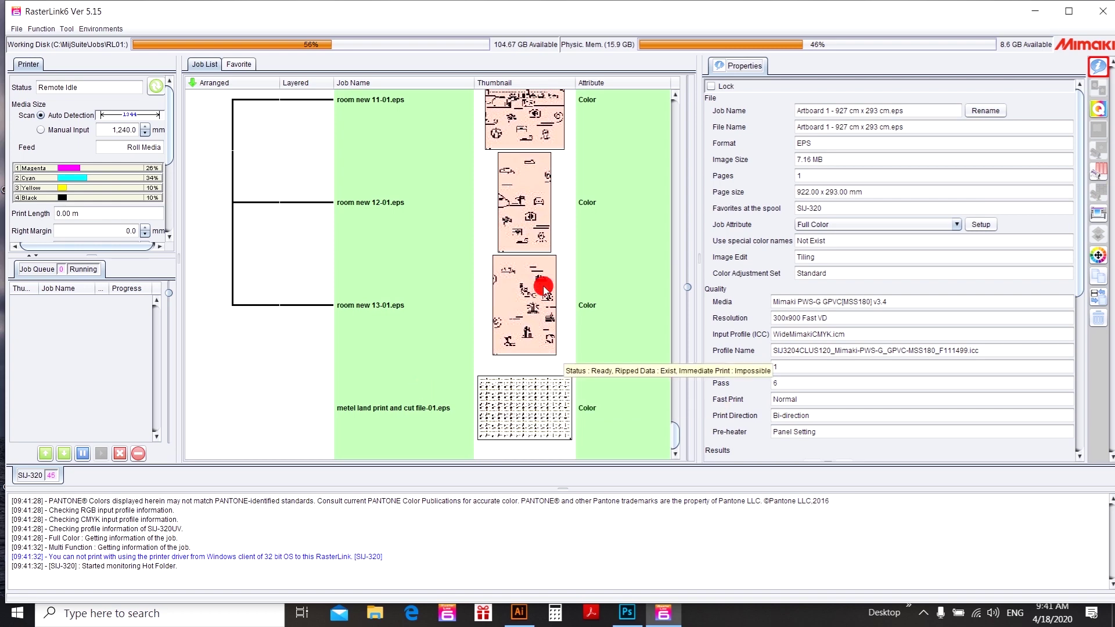
{"action": "scroll", "coordinate": [476, 388], "scroll_direction": "up", "scroll_amount": 3}
{"action": "scroll", "coordinate": [478, 390], "scroll_direction": "down", "scroll_amount": 3}
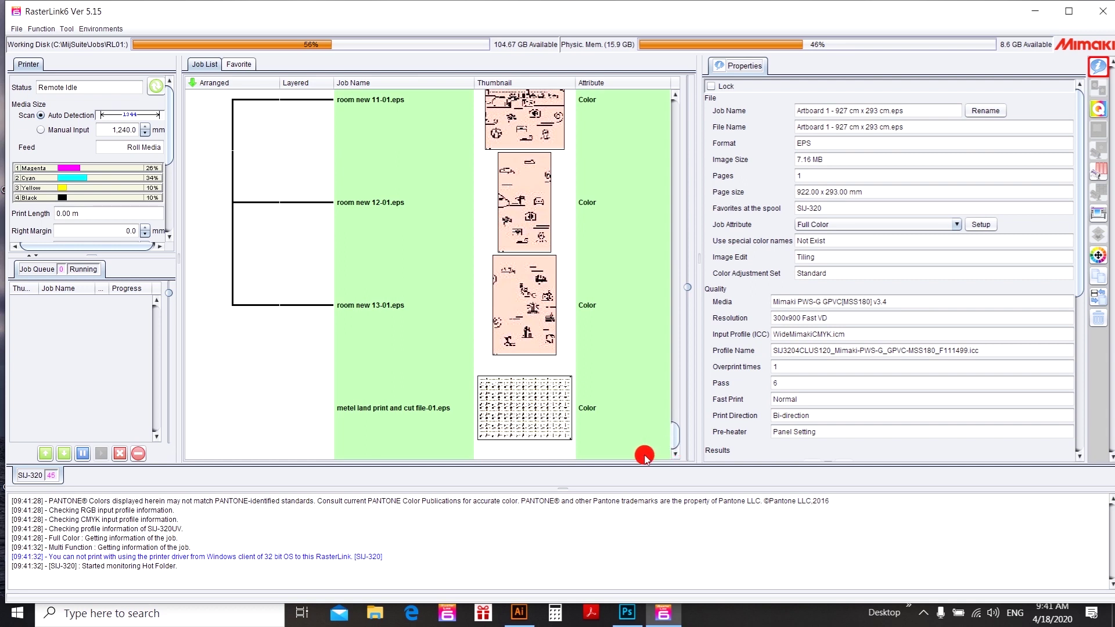
{"action": "left_click", "coordinate": [1068, 9]}
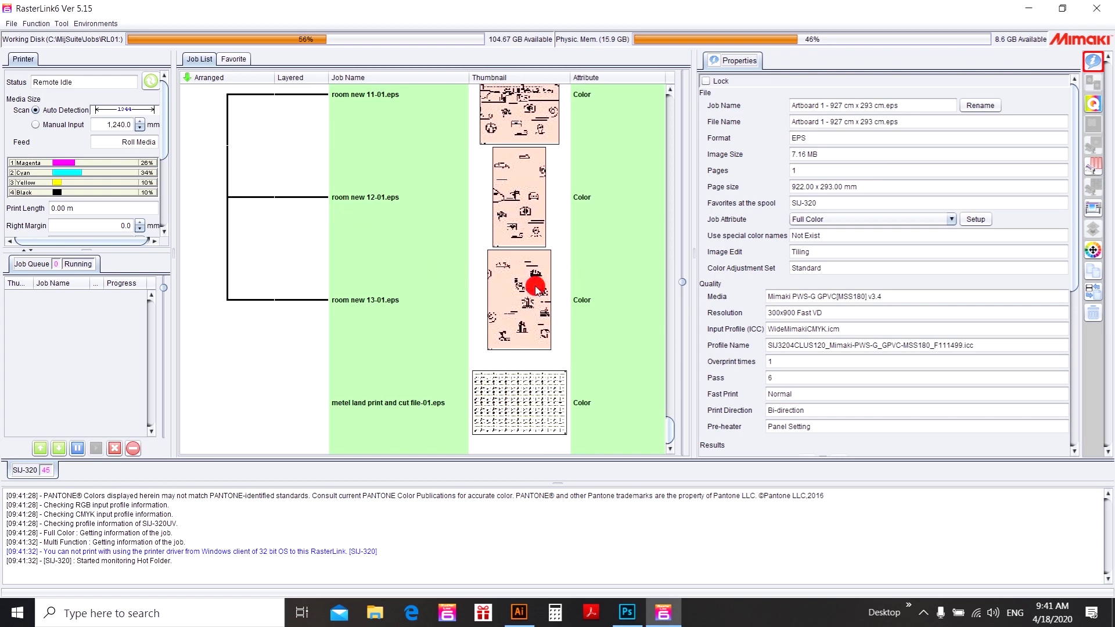
Step: Load tile 01.tif, tile 02.tif, tile 03.tif and tile 04.tif from the desktop folder "sticker print file" for the SIJ-320 printer
{"action": "left_click", "coordinate": [11, 23]}
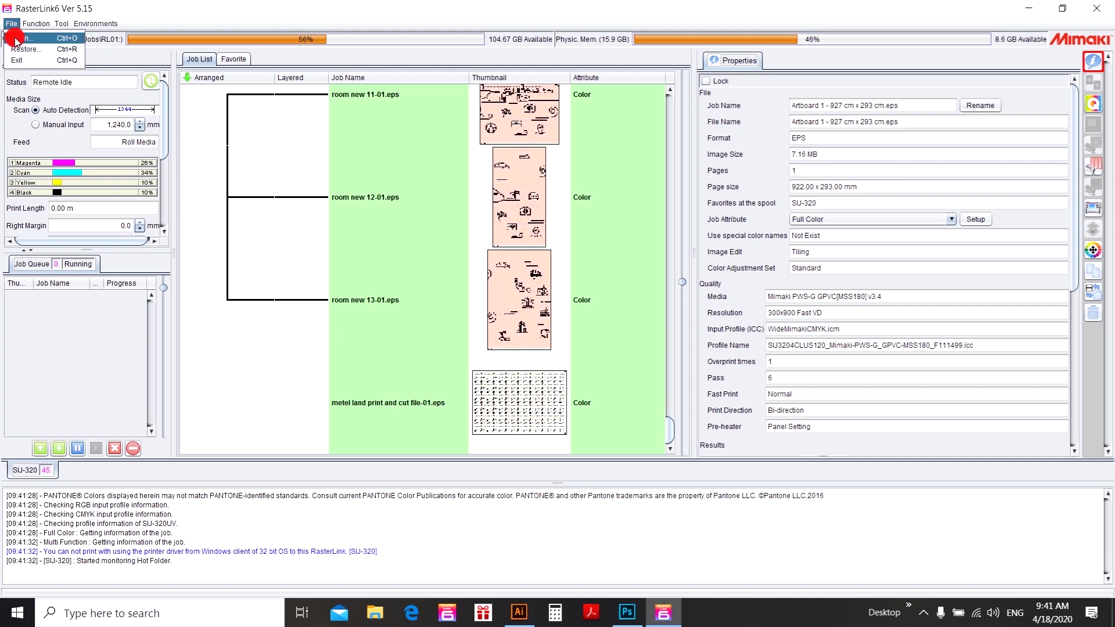
{"action": "left_click", "coordinate": [15, 39]}
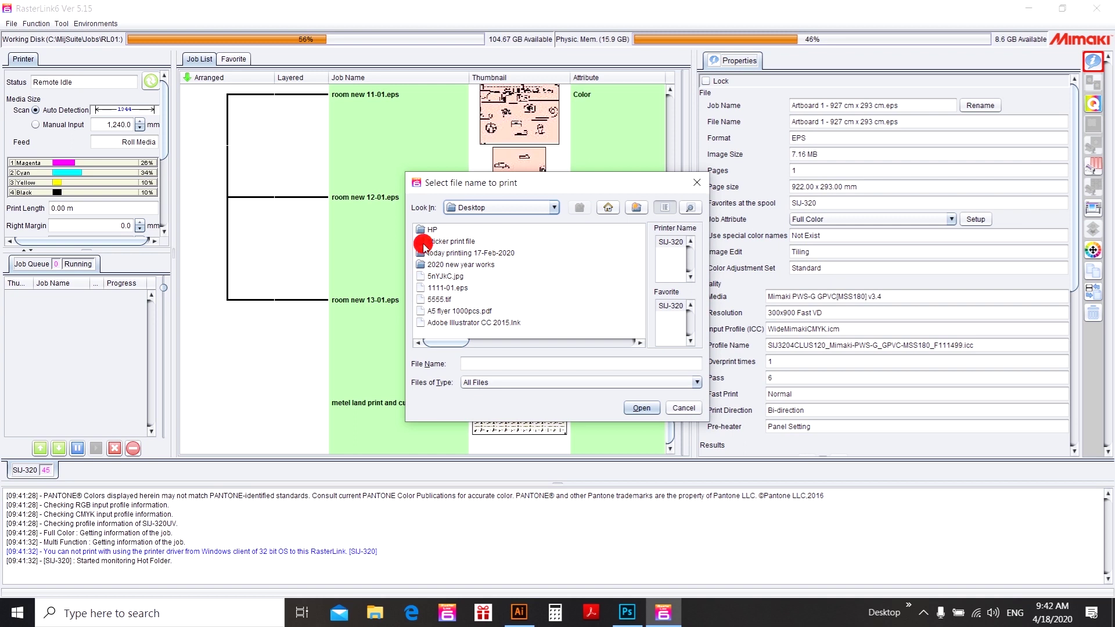
{"action": "double_click", "coordinate": [423, 242]}
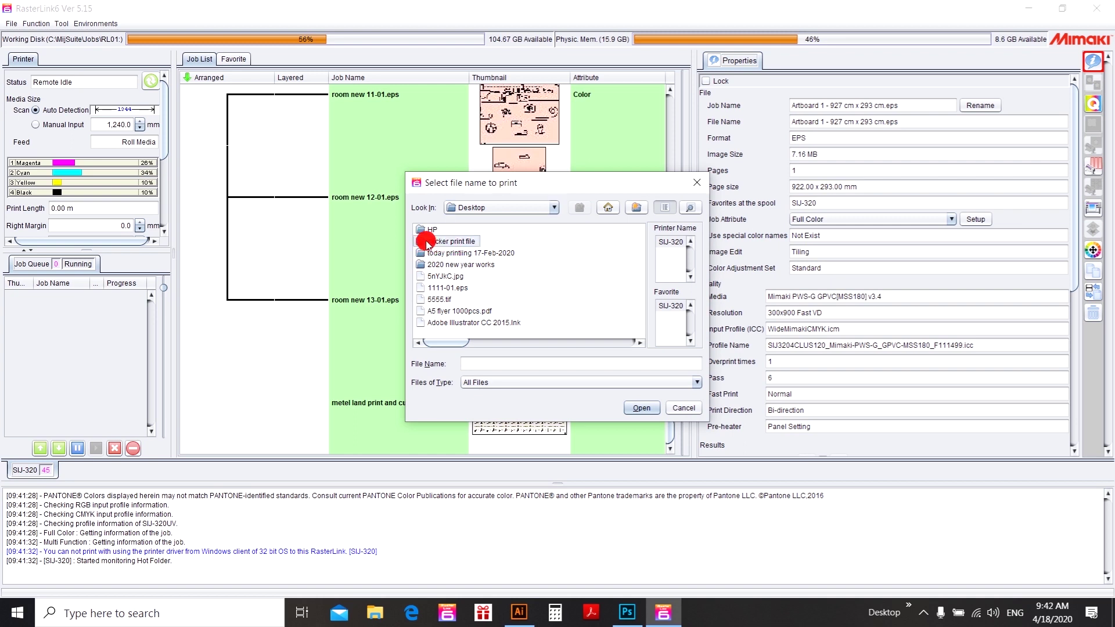
{"action": "left_click_drag", "start_coordinate": [439, 230], "coordinate": [439, 266]}
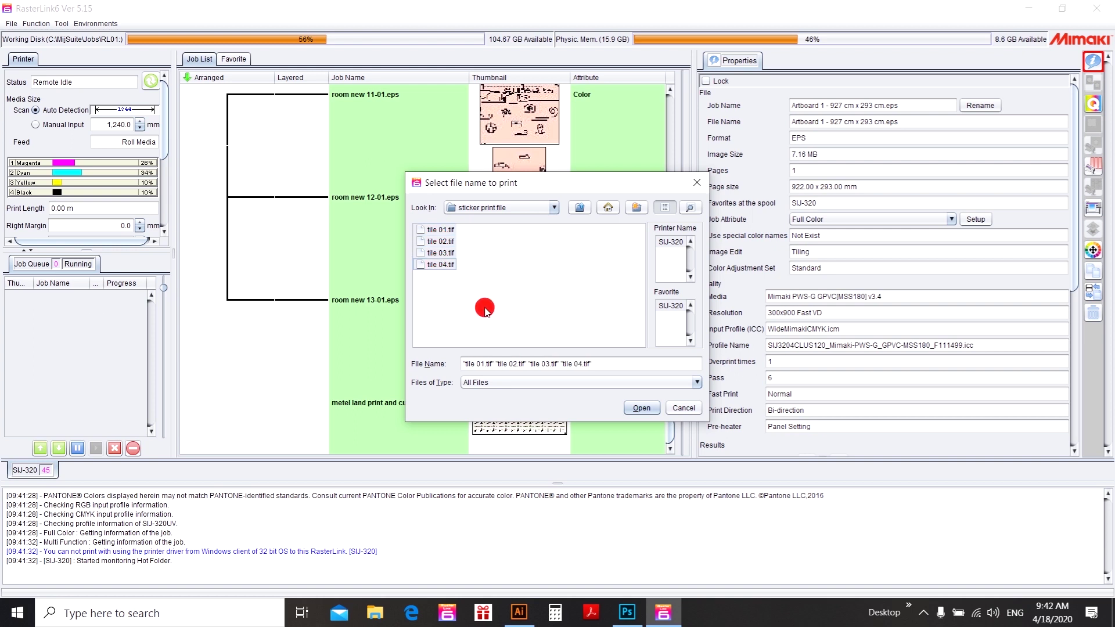
{"action": "left_click", "coordinate": [643, 407]}
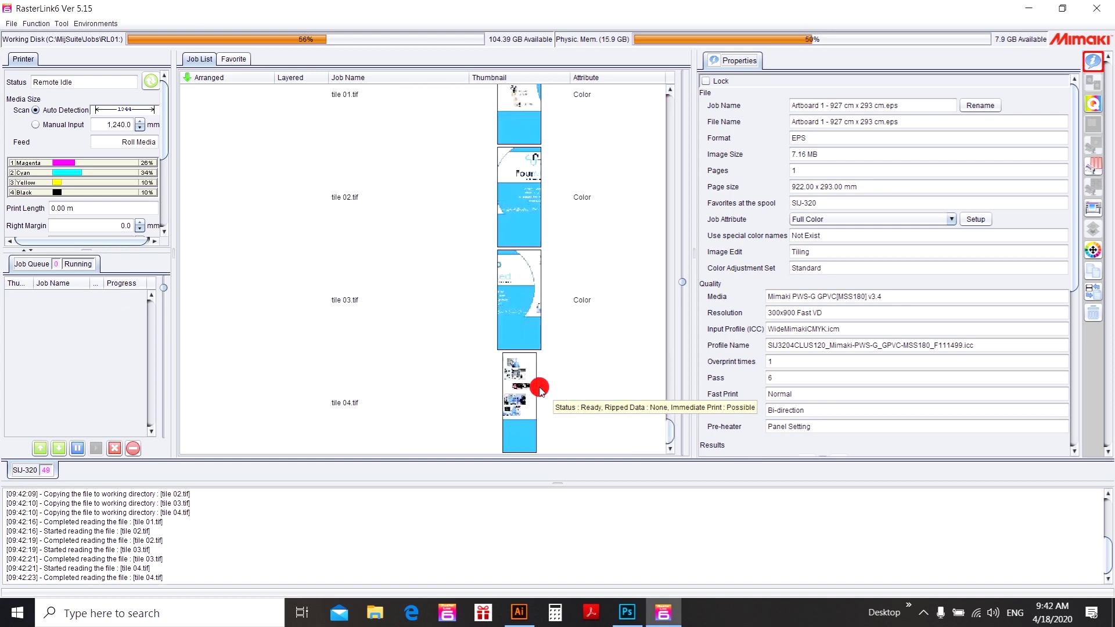
Step: Arrange the jobs tile 01.tif, tile 02.tif and tile 03.tif together in the center, with a 10 mm feed margin
{"action": "scroll", "coordinate": [669, 419], "scroll_direction": "up", "scroll_amount": 3}
{"action": "scroll", "coordinate": [669, 419], "scroll_direction": "down", "scroll_amount": 2}
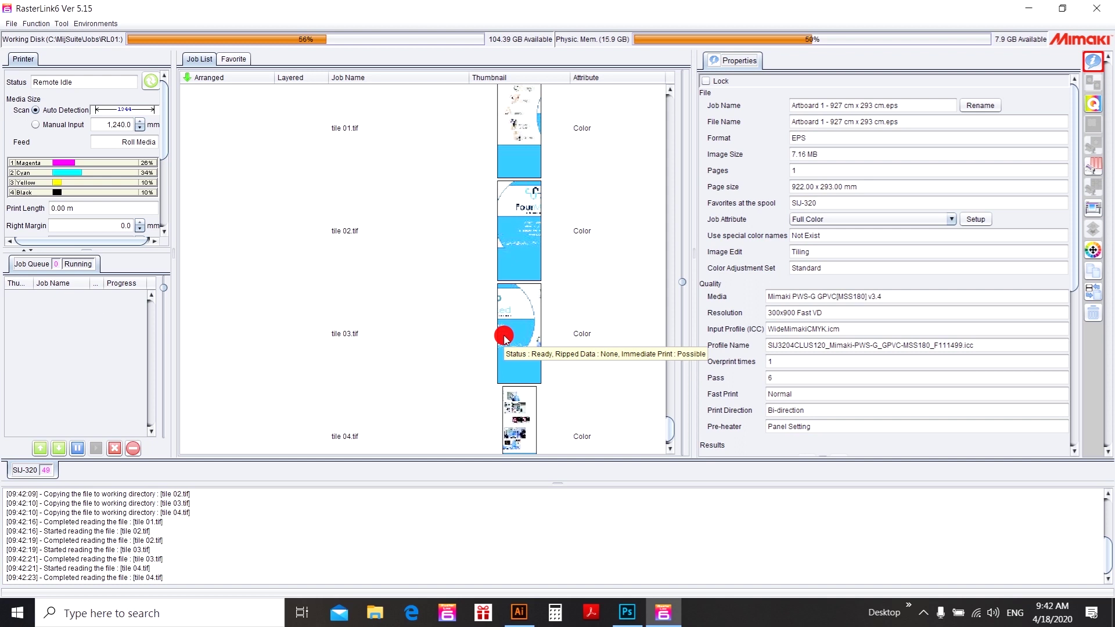
{"action": "scroll", "coordinate": [504, 337], "scroll_direction": "down", "scroll_amount": 1}
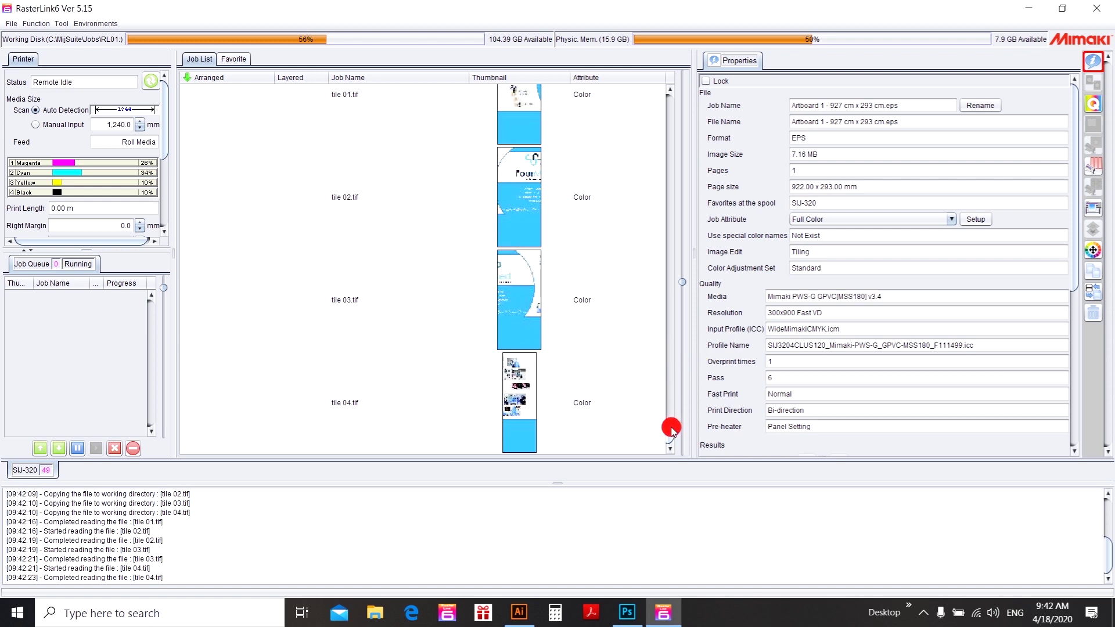
{"action": "scroll", "coordinate": [672, 430], "scroll_direction": "up", "scroll_amount": 1}
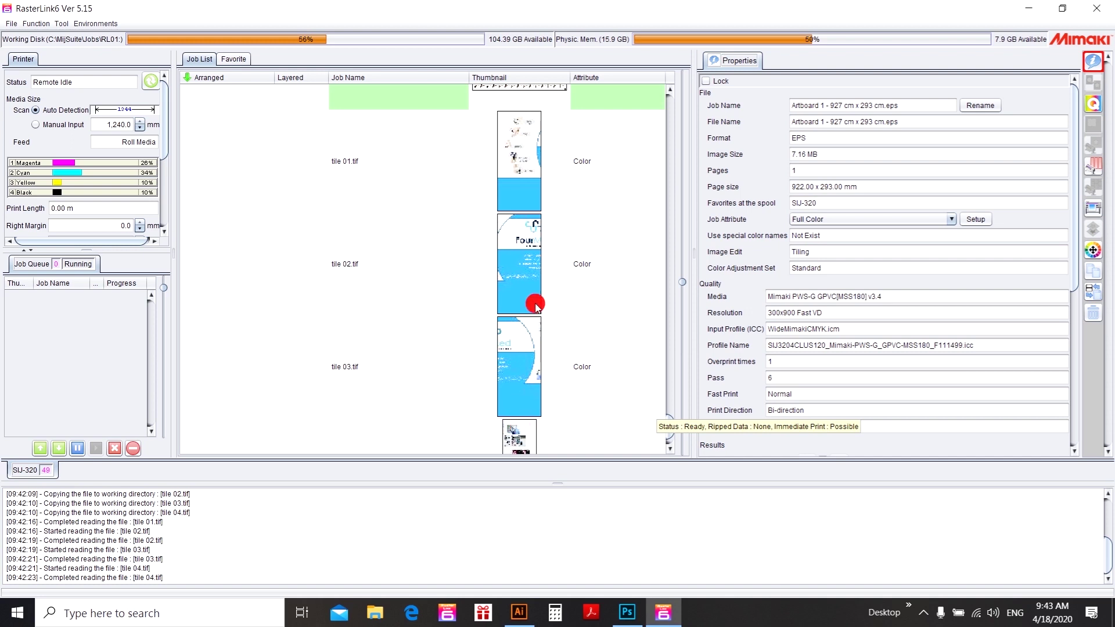
{"action": "left_click_drag", "start_coordinate": [522, 179], "coordinate": [514, 384]}
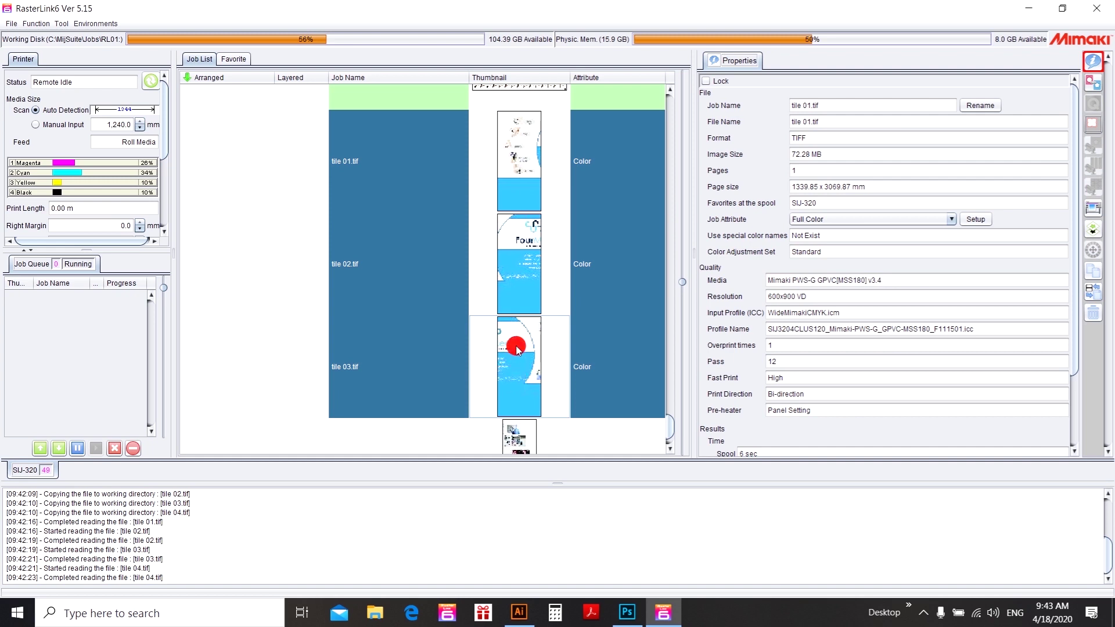
{"action": "left_click", "coordinate": [1093, 82]}
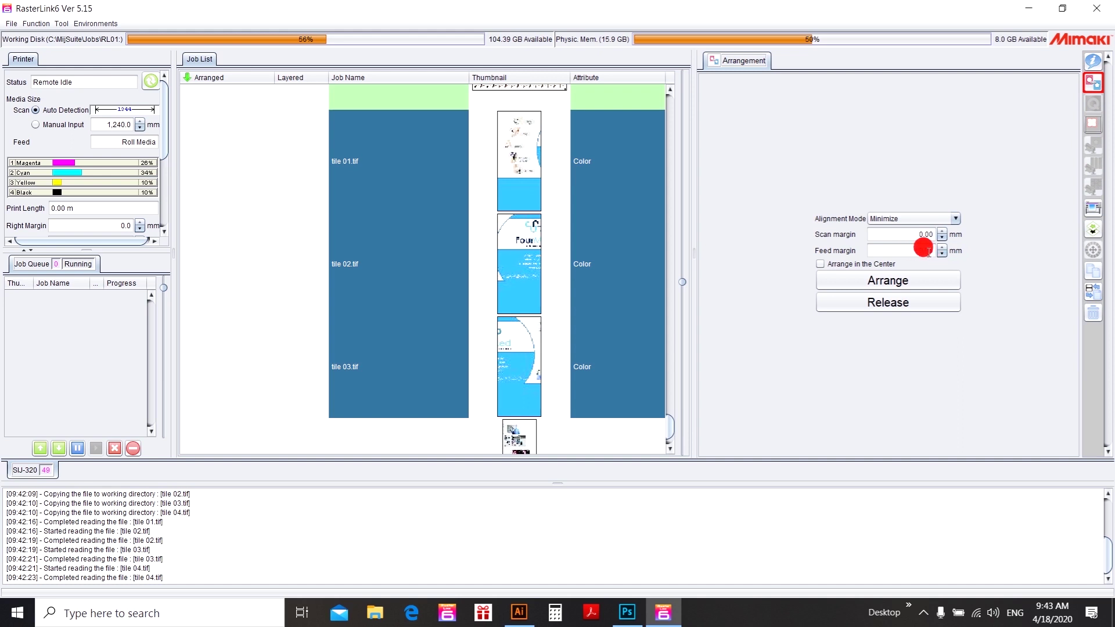
{"action": "mouse_move", "coordinate": [919, 254]}
{"action": "left_mouse_down"}
{"action": "mouse_move", "coordinate": [928, 254]}
{"action": "mouse_move", "coordinate": [911, 251]}
{"action": "left_mouse_up"}
{"action": "left_click", "coordinate": [833, 265]}
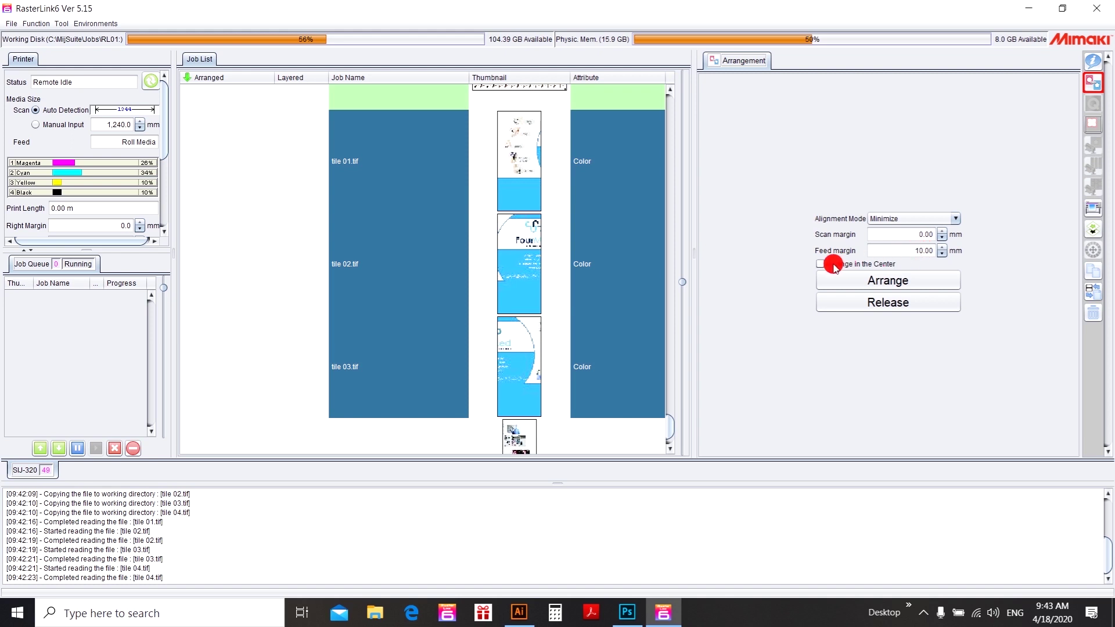
{"action": "left_click", "coordinate": [894, 282]}
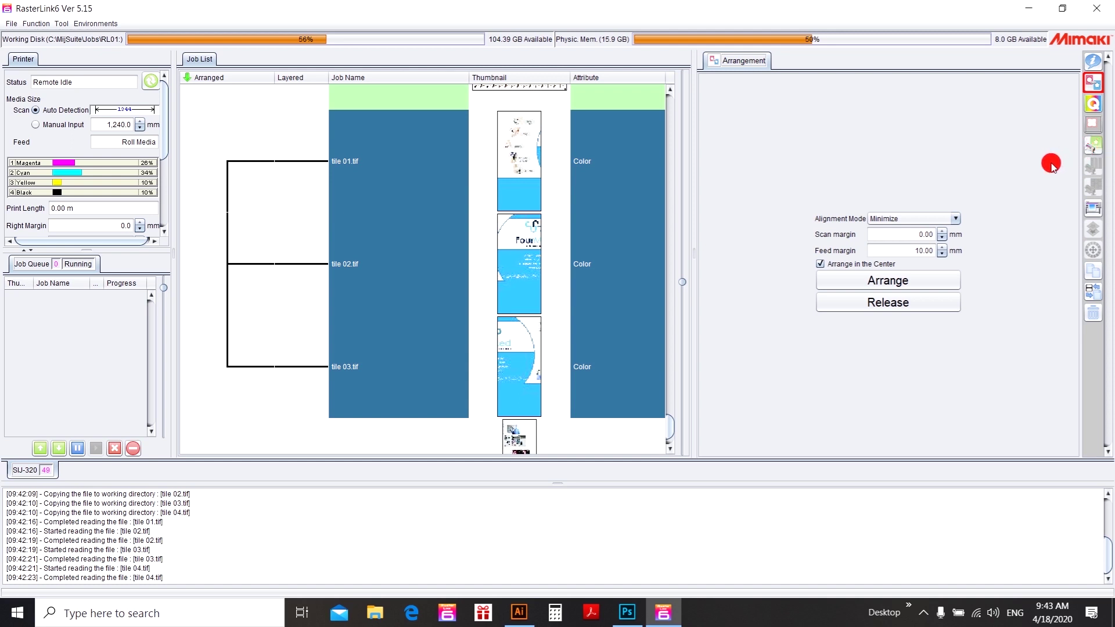
Step: Examine the layout of the three arranged tiles in the general print preview, zoomed out along the full print length
{"action": "key", "text": "alt+g"}
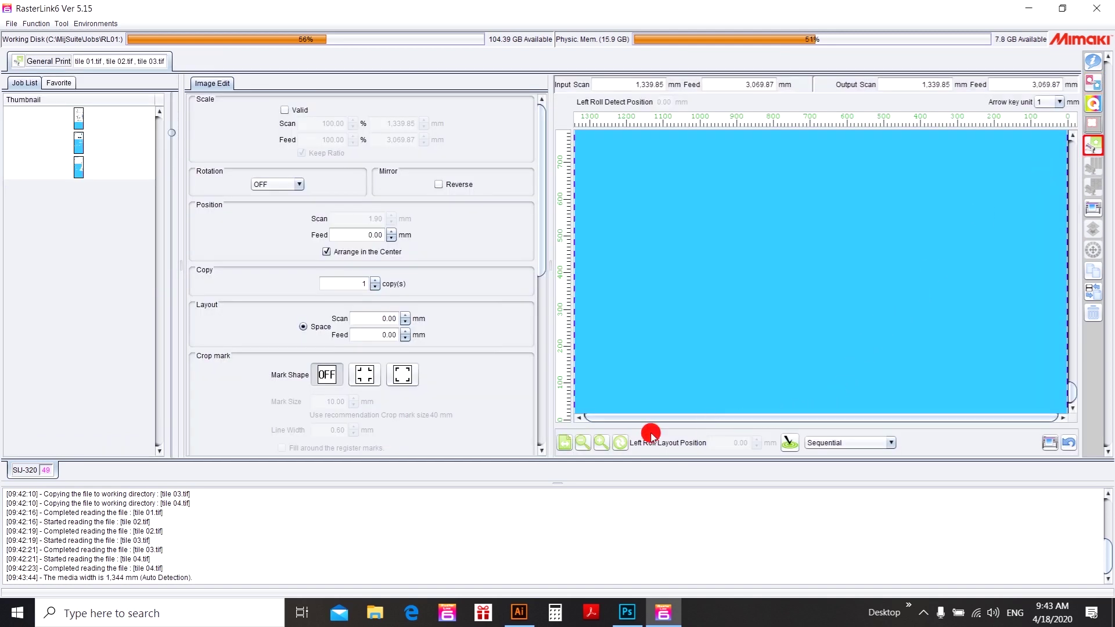
{"action": "left_click", "coordinate": [582, 443]}
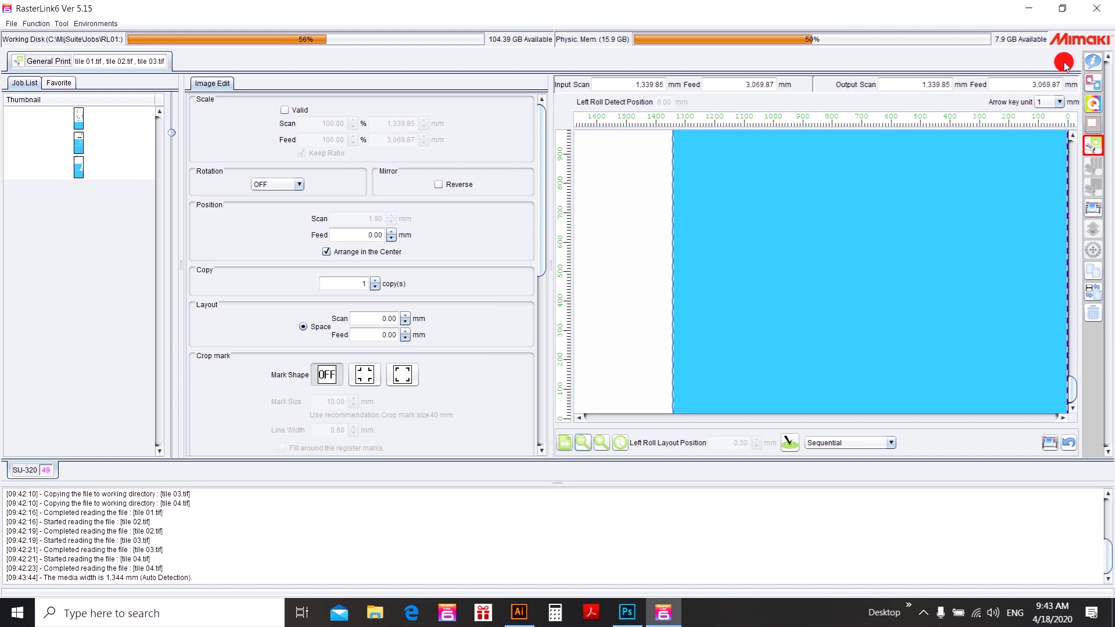
{"action": "left_click", "coordinate": [1093, 61]}
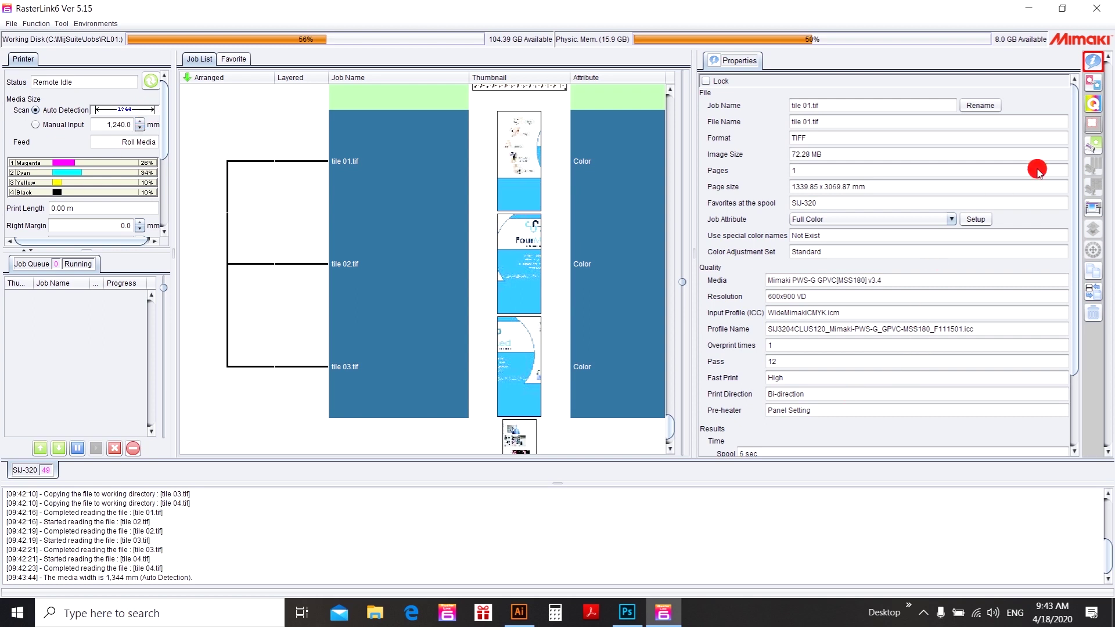
{"action": "left_click", "coordinate": [1094, 145]}
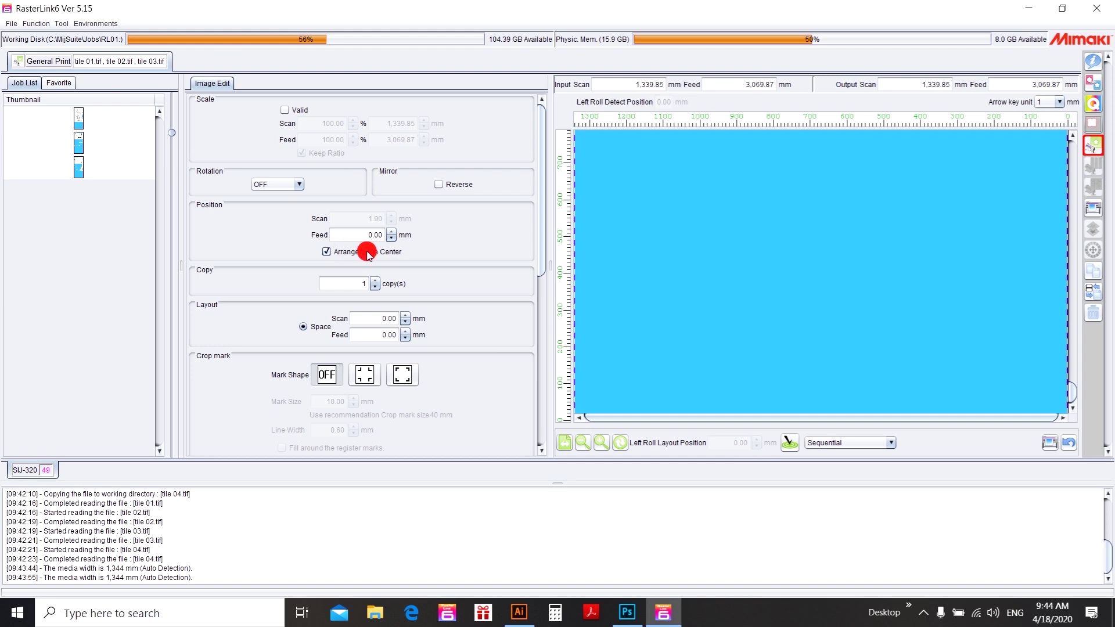
{"action": "left_click", "coordinate": [1073, 382]}
{"action": "left_click_drag", "start_coordinate": [1074, 382], "coordinate": [1066, 289]}
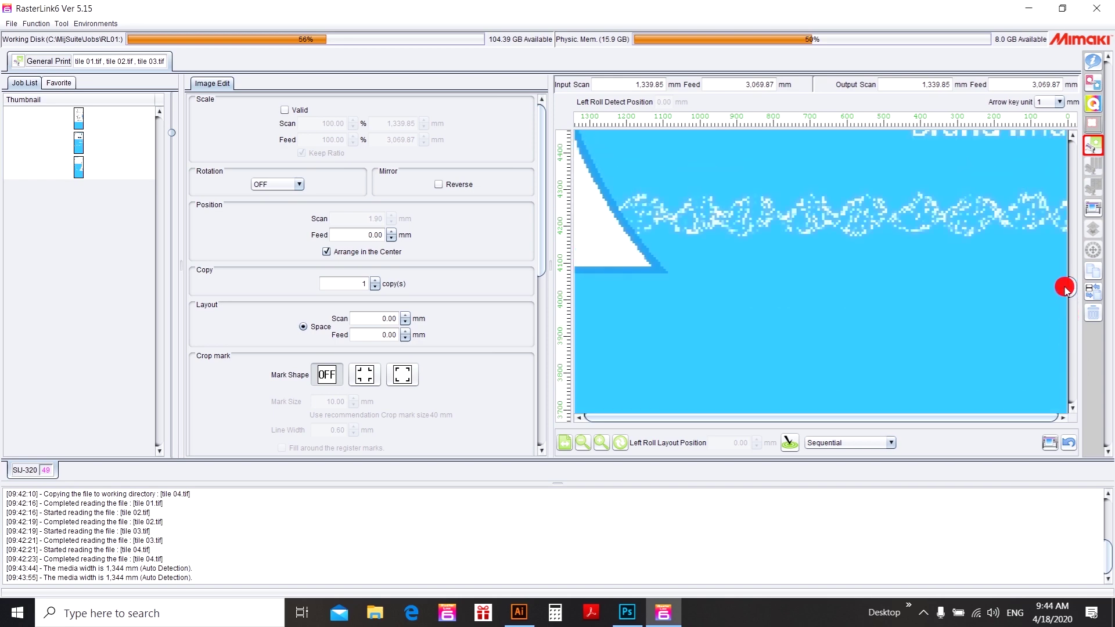
{"action": "left_click", "coordinate": [583, 443]}
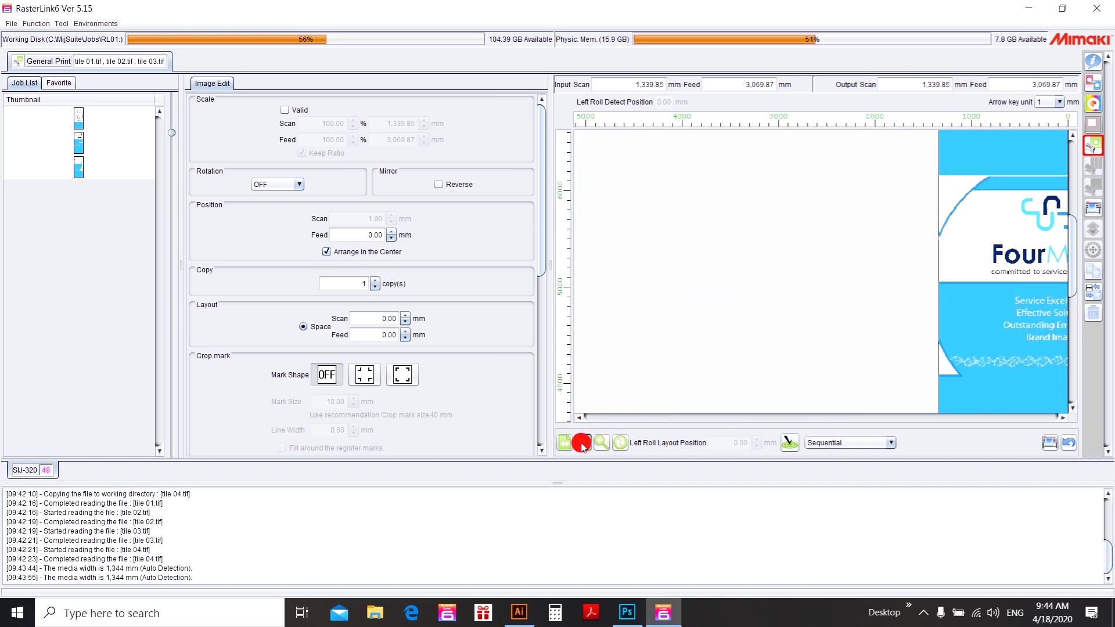
{"action": "left_click", "coordinate": [583, 442]}
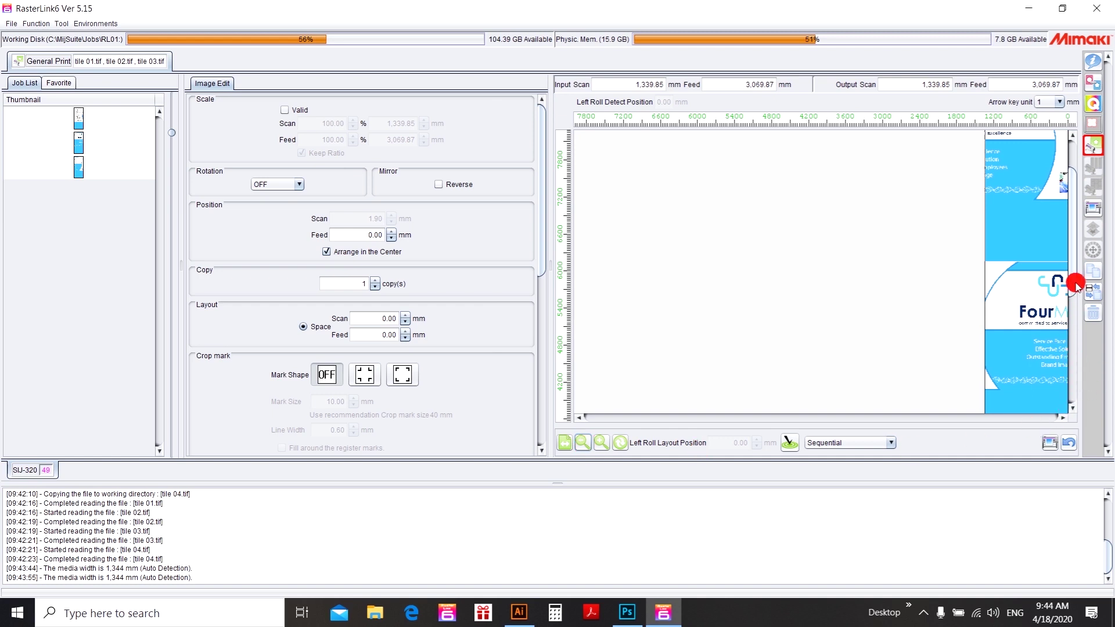
{"action": "left_click_drag", "start_coordinate": [1072, 256], "coordinate": [1066, 381]}
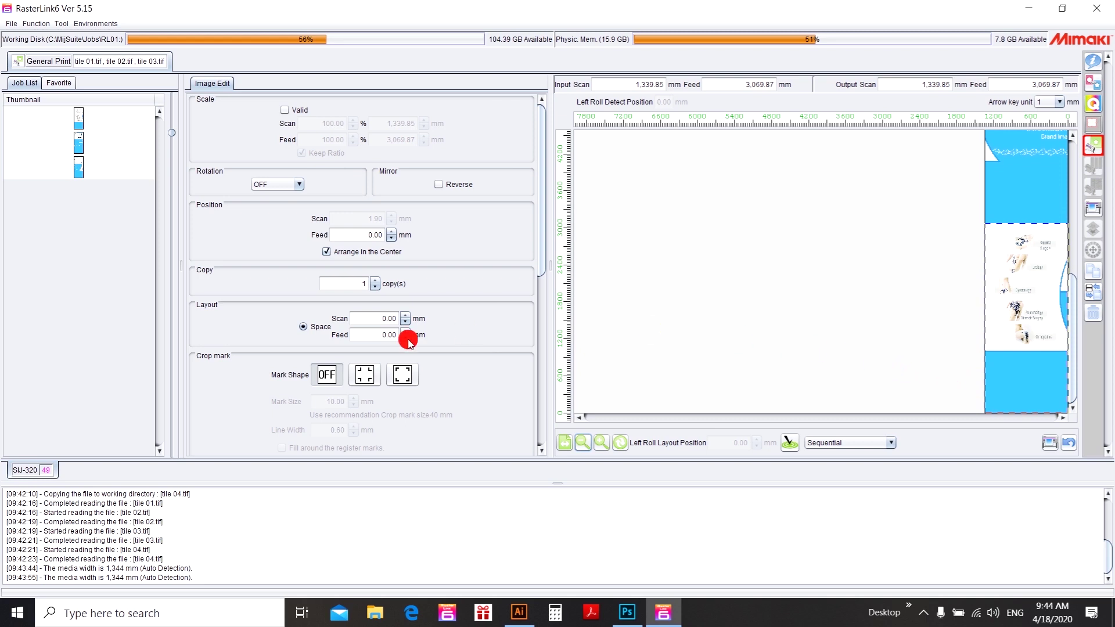
Step: Turn on the cut line for each of the three arranged tiles
{"action": "scroll", "coordinate": [394, 347], "scroll_direction": "down", "scroll_amount": 1}
{"action": "scroll", "coordinate": [388, 352], "scroll_direction": "down", "scroll_amount": 5}
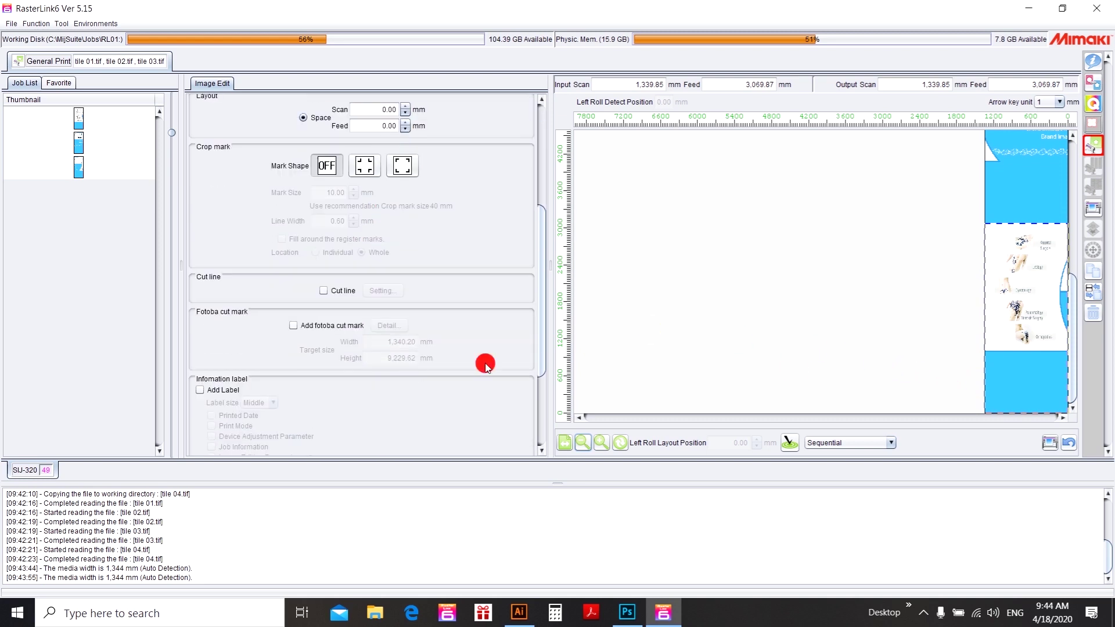
{"action": "left_click_drag", "start_coordinate": [1083, 363], "coordinate": [1065, 346]}
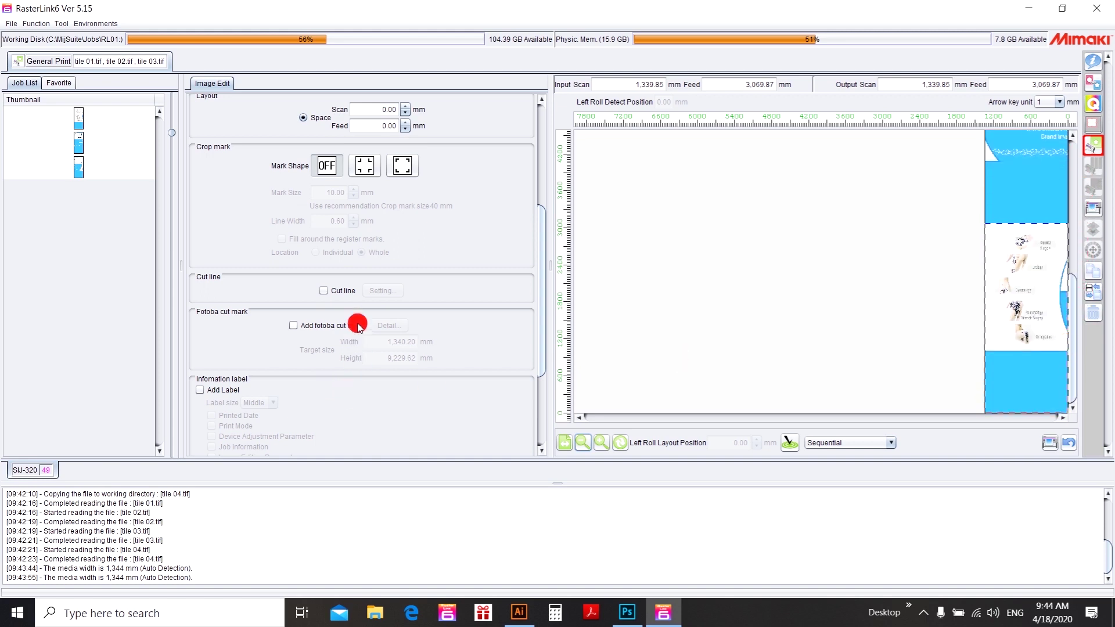
{"action": "left_click", "coordinate": [324, 291]}
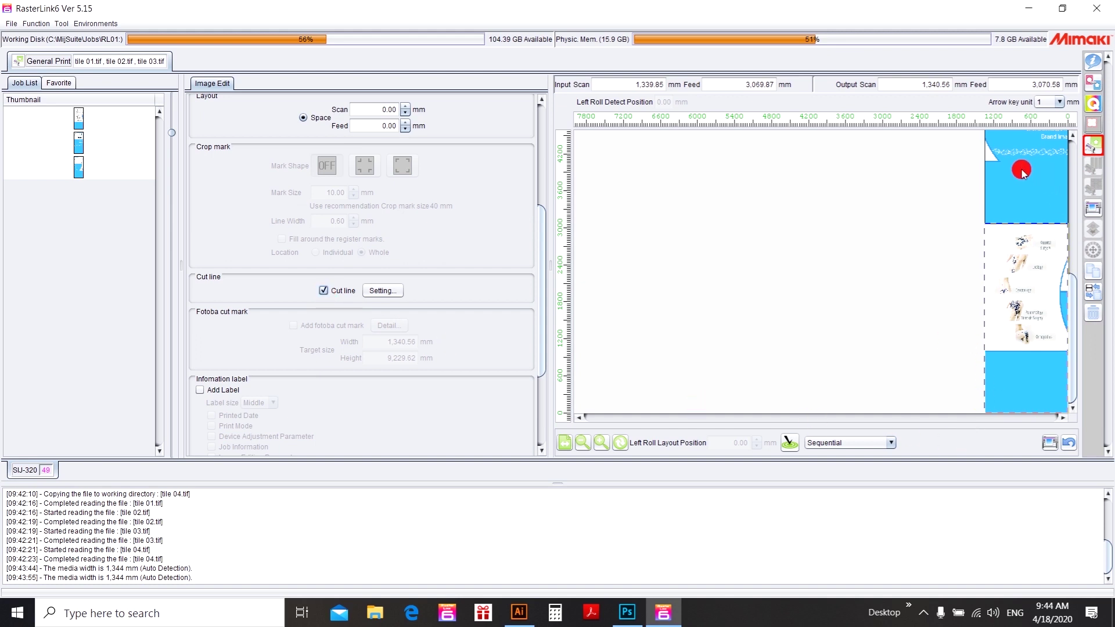
{"action": "left_click", "coordinate": [999, 192]}
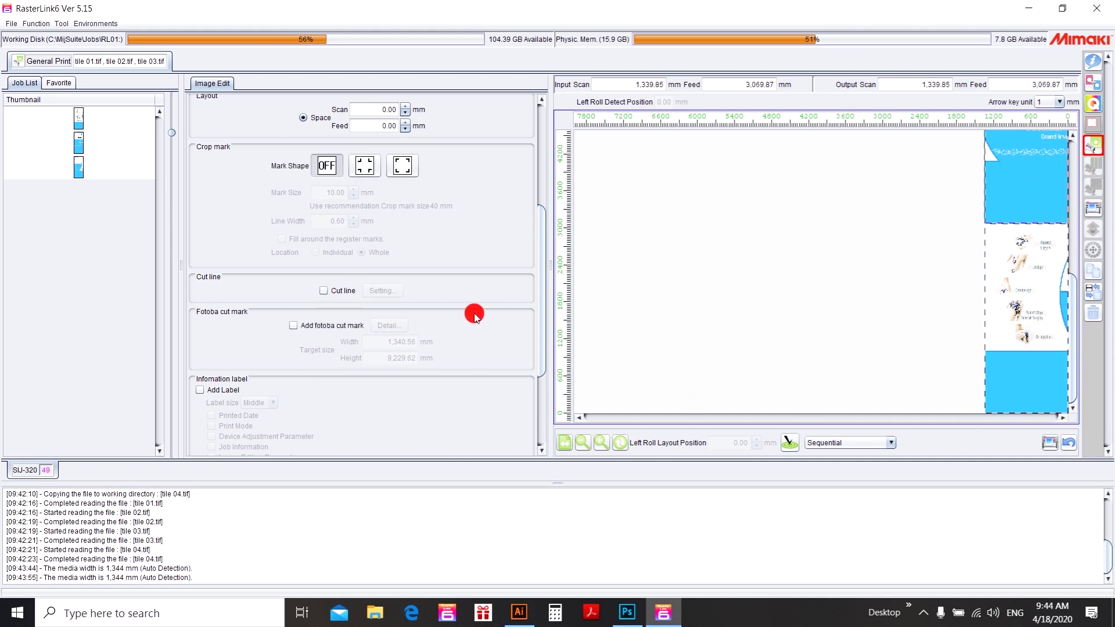
{"action": "left_click", "coordinate": [323, 290]}
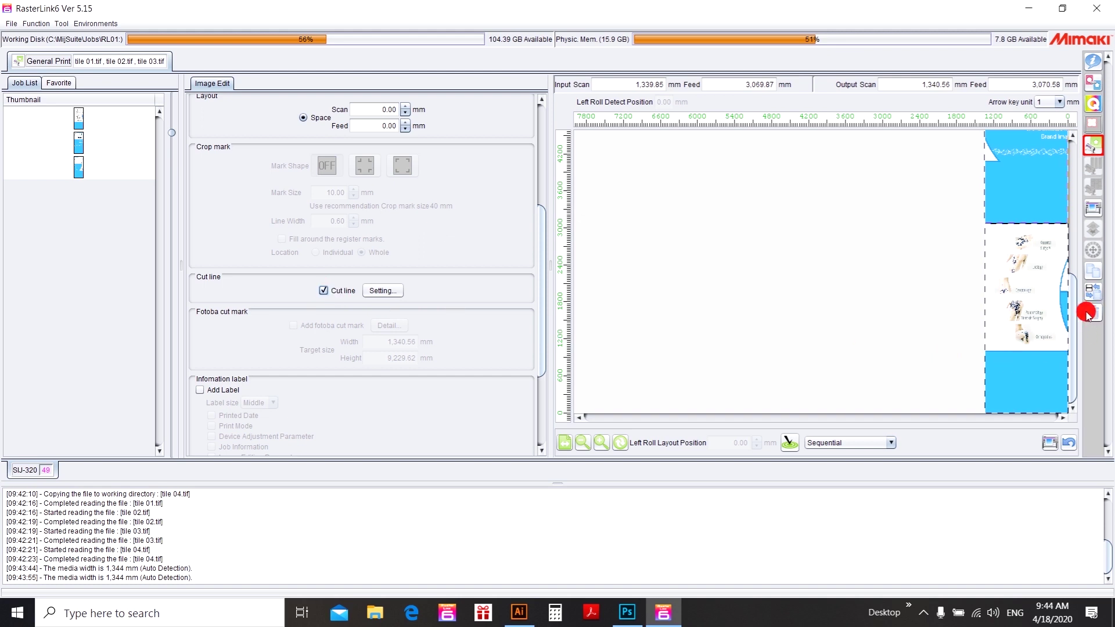
{"action": "left_click_drag", "start_coordinate": [1073, 311], "coordinate": [1073, 174]}
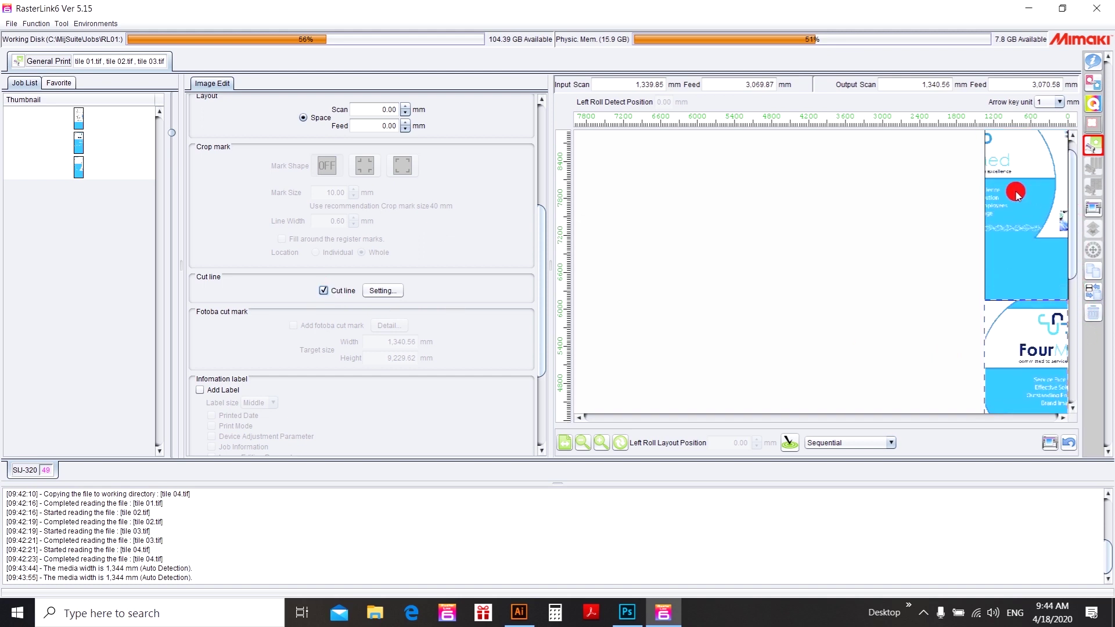
{"action": "left_click", "coordinate": [1016, 194]}
{"action": "left_click", "coordinate": [323, 290]}
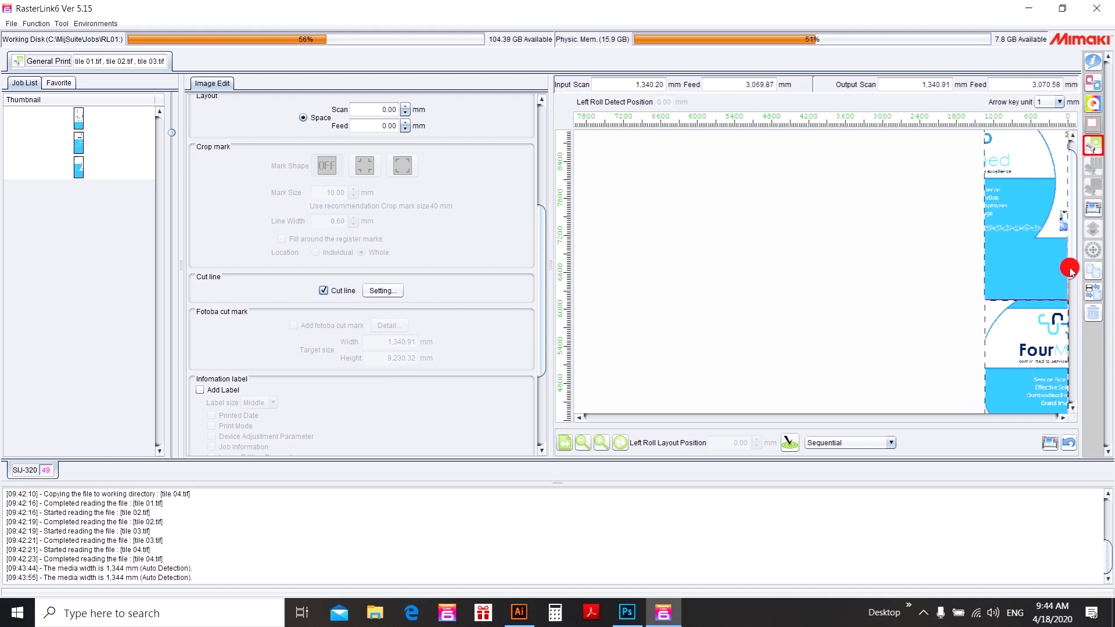
Step: Start execution of the three arranged tile jobs in Print Only mode with a print count of 1
{"action": "left_click_drag", "start_coordinate": [1071, 266], "coordinate": [1081, 416]}
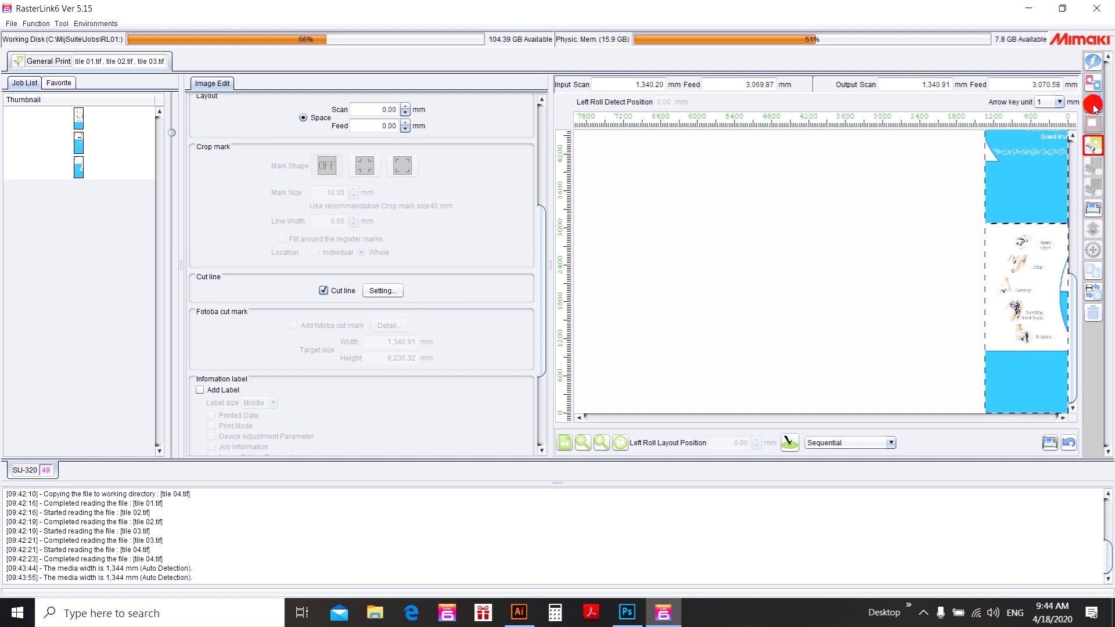
{"action": "left_click", "coordinate": [1094, 210]}
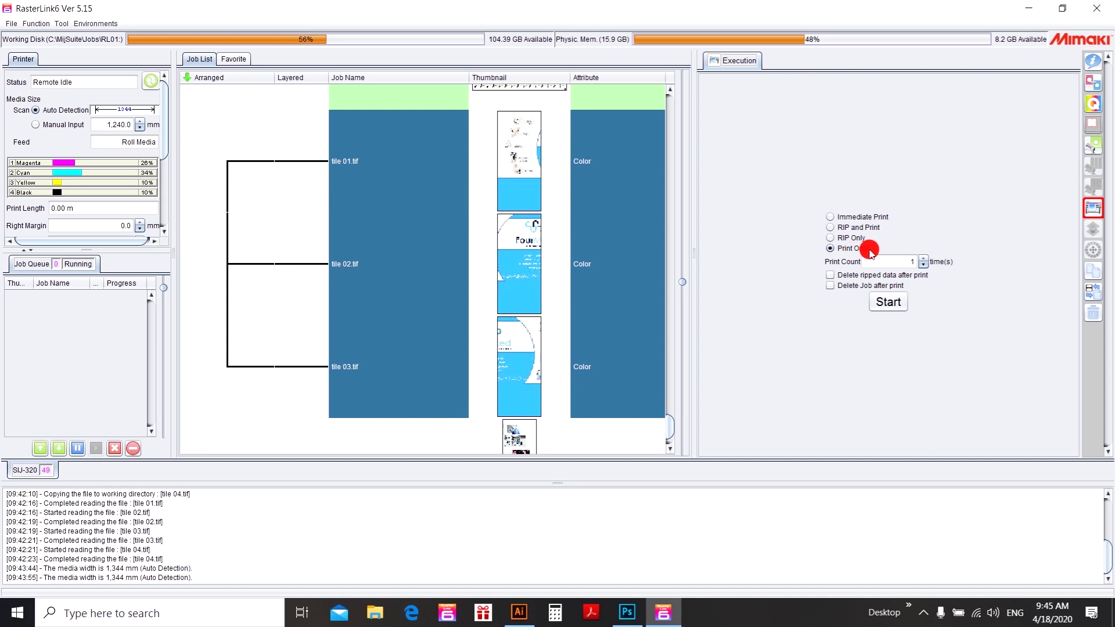
{"action": "left_click", "coordinate": [889, 303]}
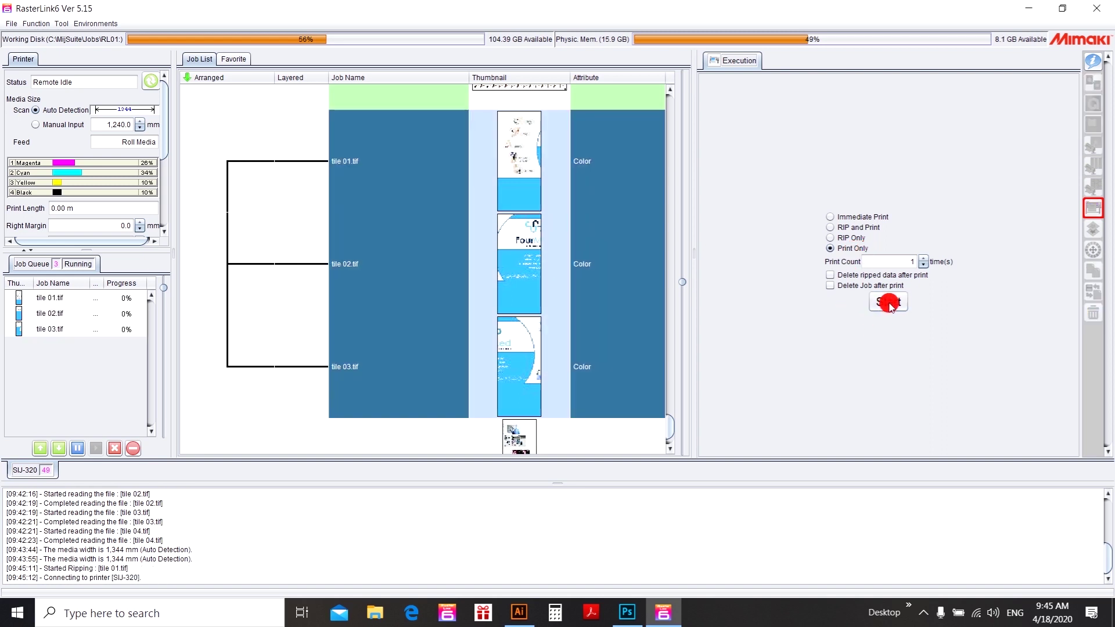